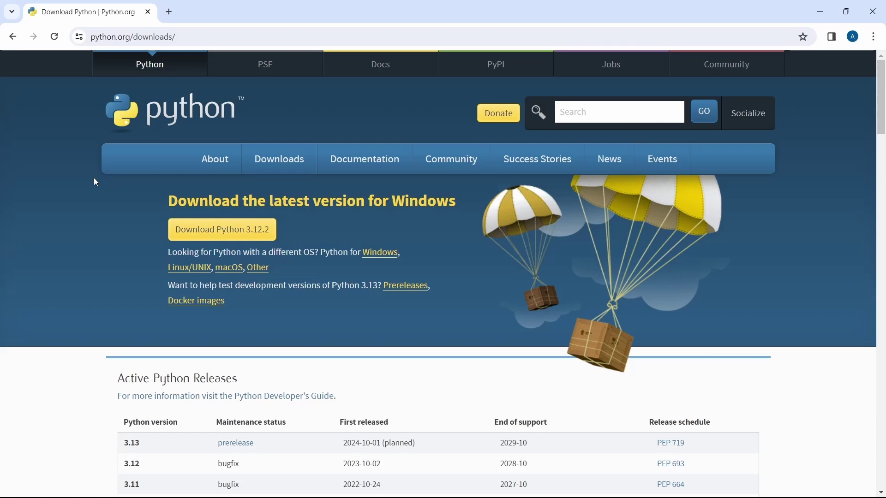
Download the Python 3.12.2 installer and run python -V to check the installed version.
click(270, 229)
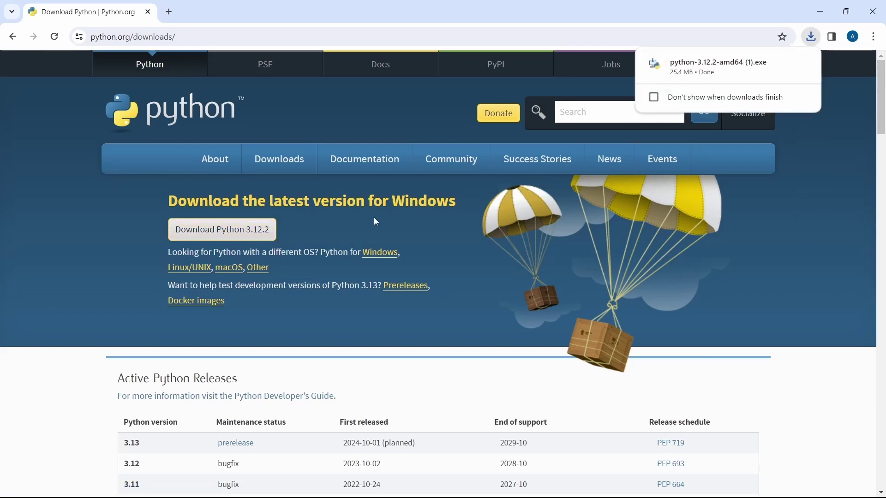
text(-V)
key(Return)
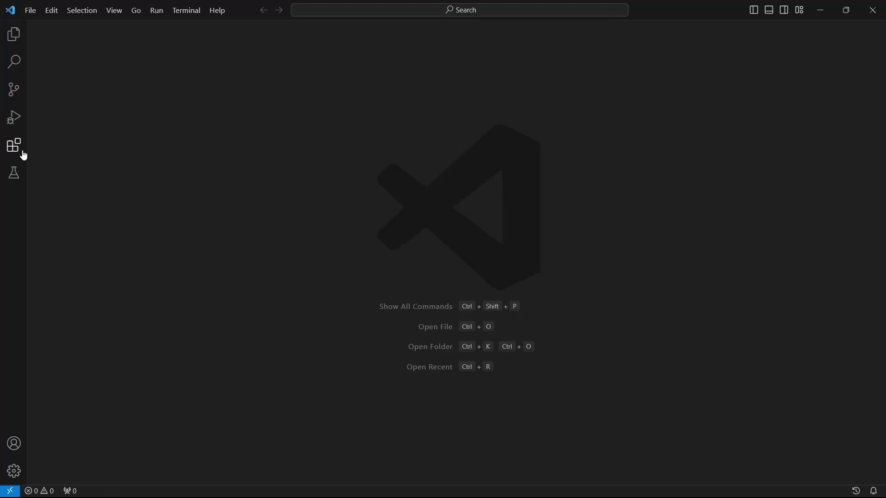
Find the Microsoft Python extension in Extensions by searching 'python' and install it.
click(15, 147)
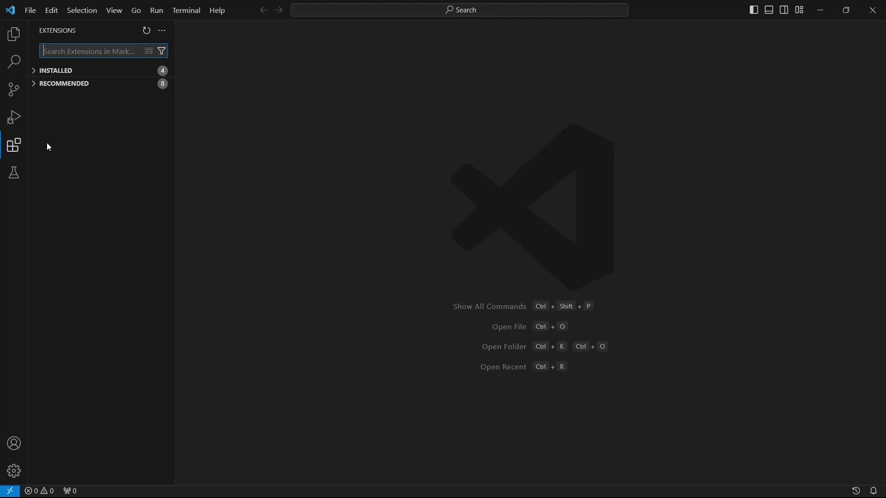
text(py)
text(thon)
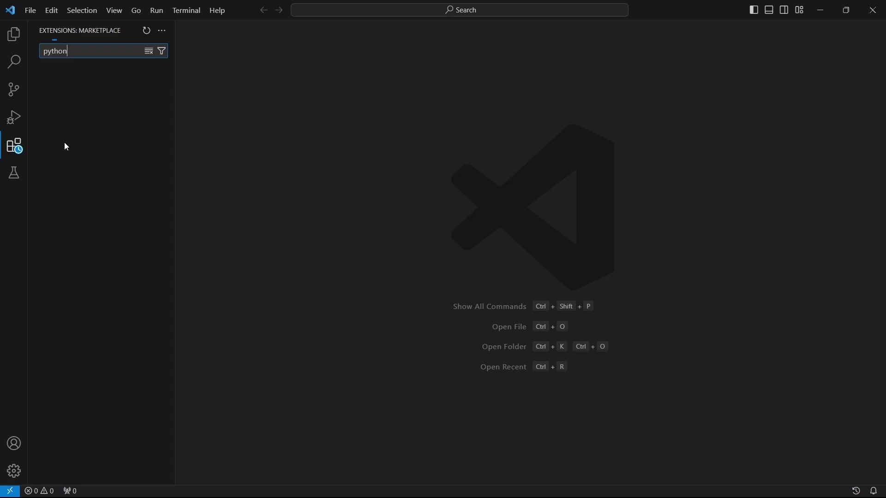
click(84, 77)
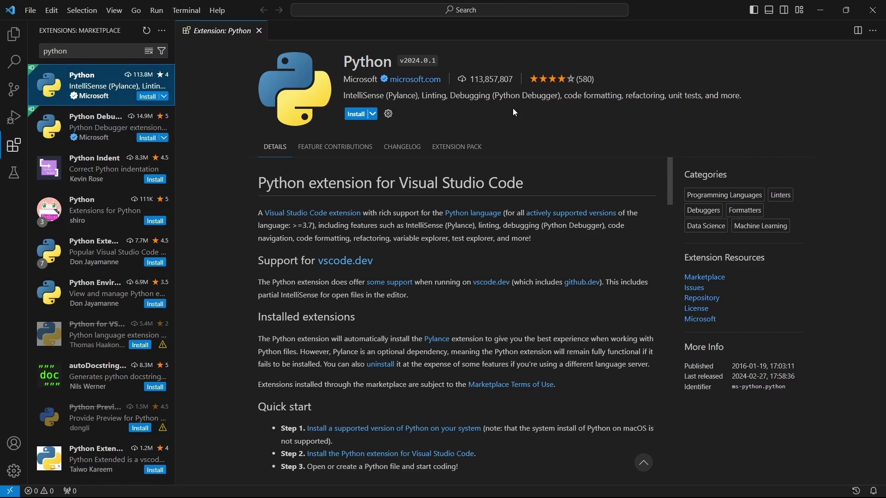
click(354, 114)
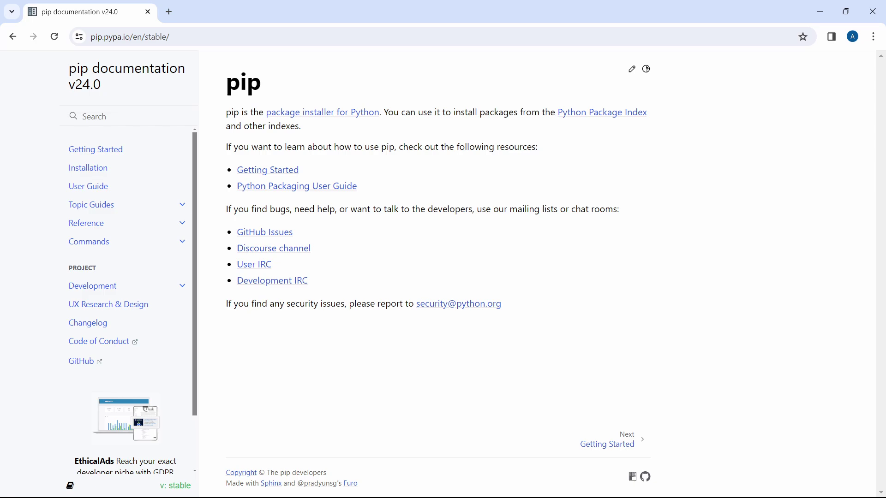
text(p)
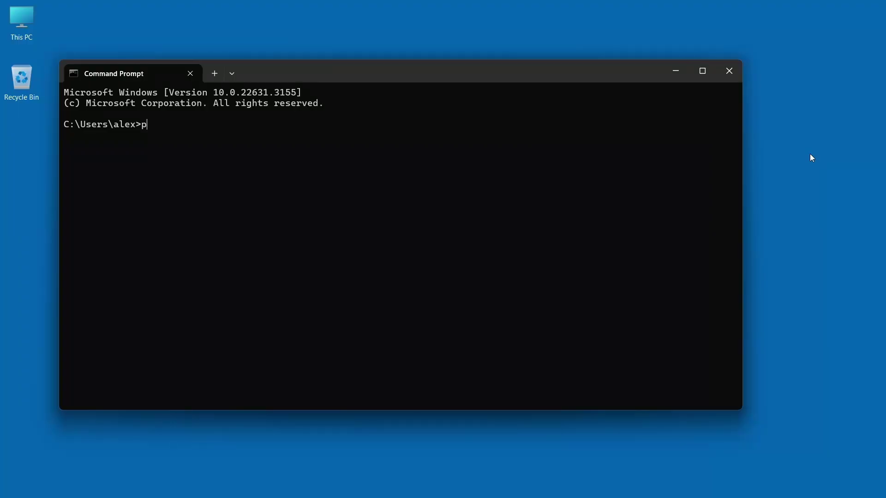
text(ip -V)
Run pip -V, reporting pip 24.0 for Python 3.12, then move to the PyPI search box.
key(Return)
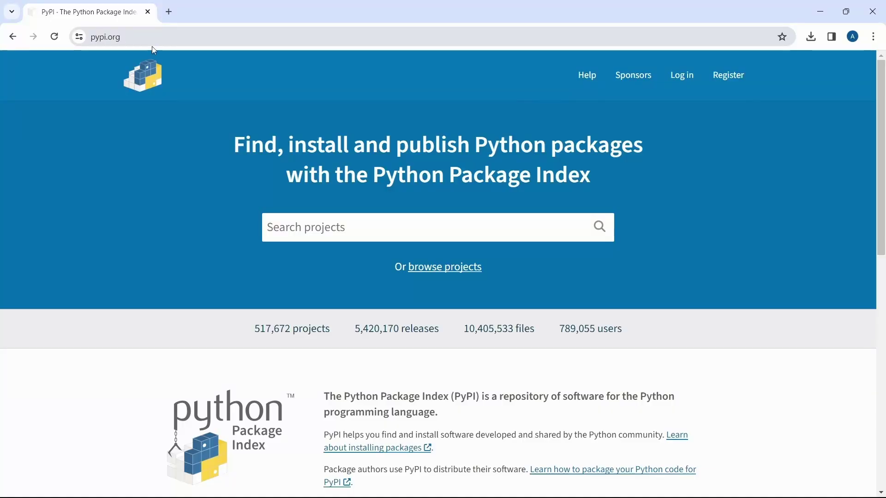
click(323, 223)
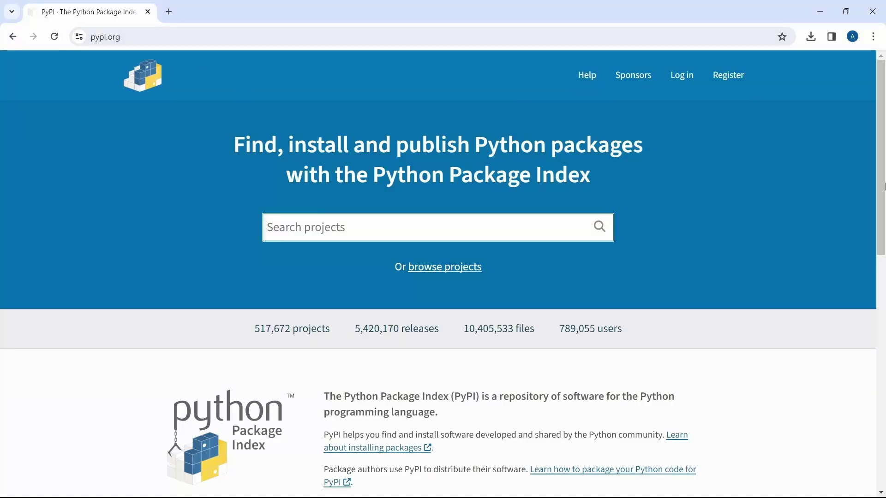
text(selenium)
Find selenium 4.18.1 on PyPI and run its pip install command in Command Prompt.
key(Return)
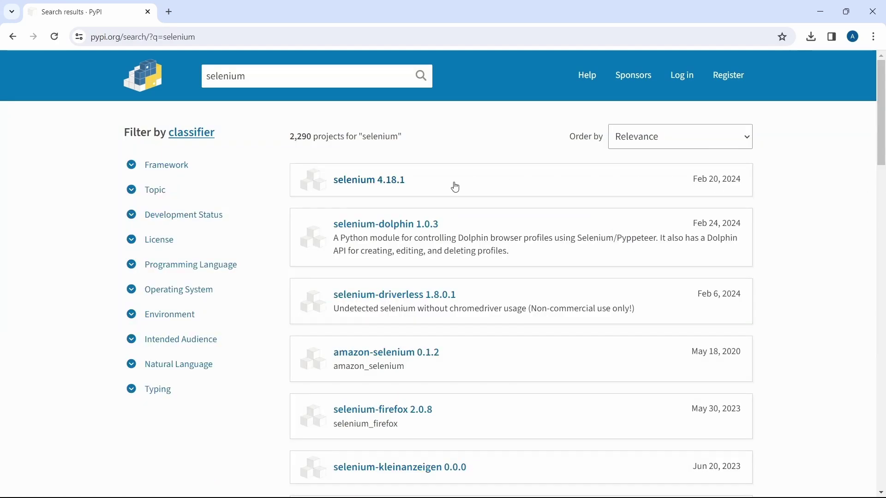
click(395, 183)
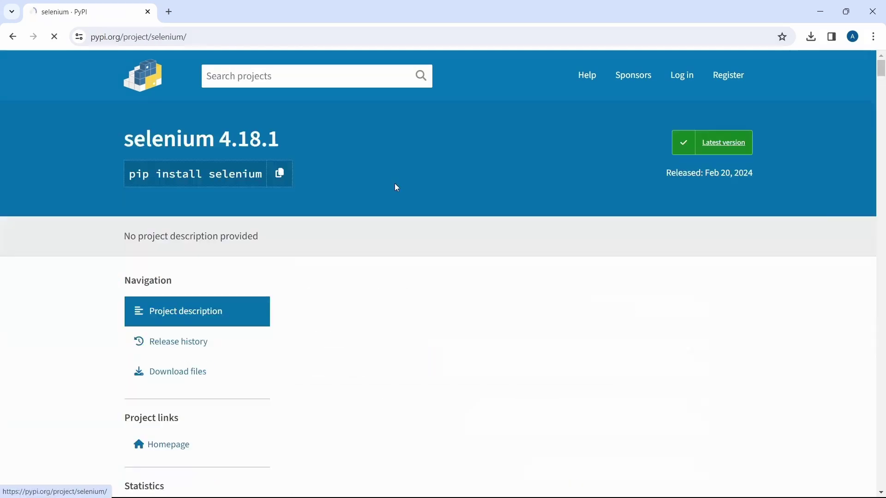
click(284, 179)
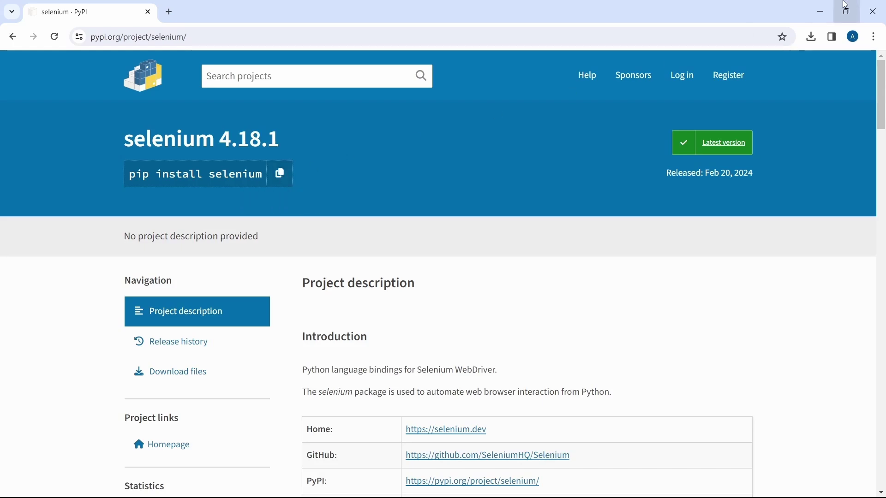
click(820, 12)
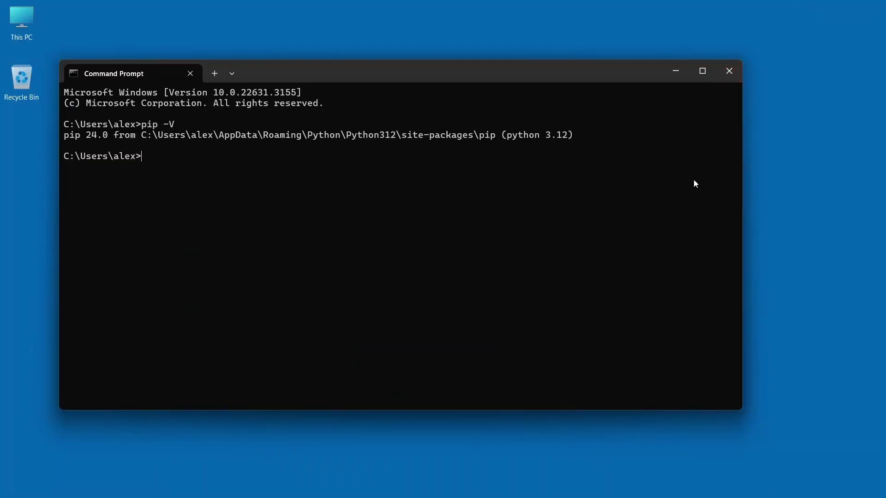
key(ctrl+v)
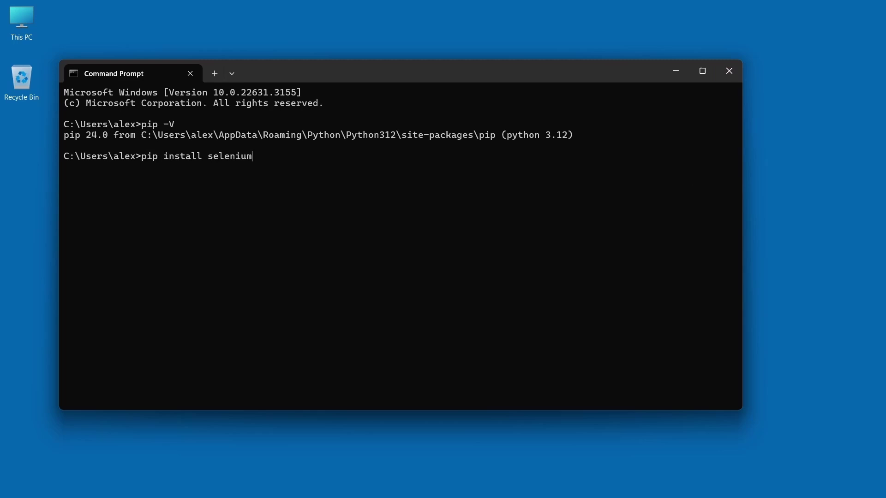
key(Return)
Find pytest on PyPI and run its pip install command, installing pytest 8.0.2.
key(alt+Tab)
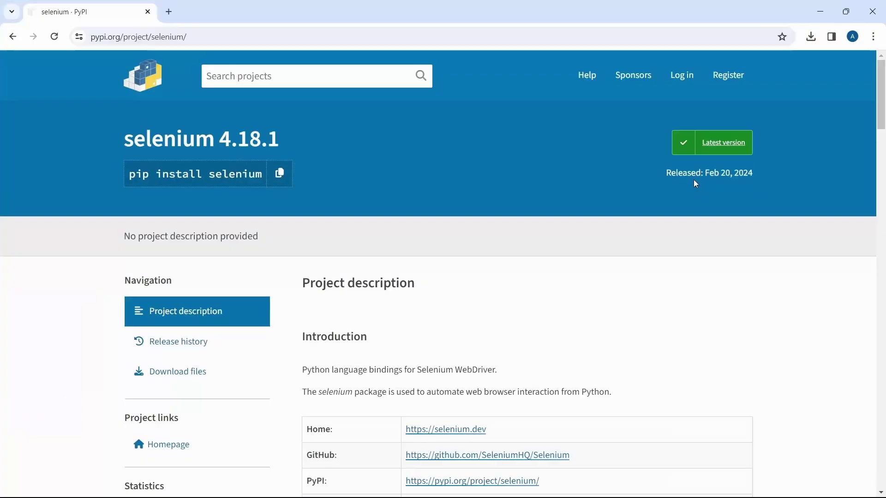
click(303, 79)
text(pytest)
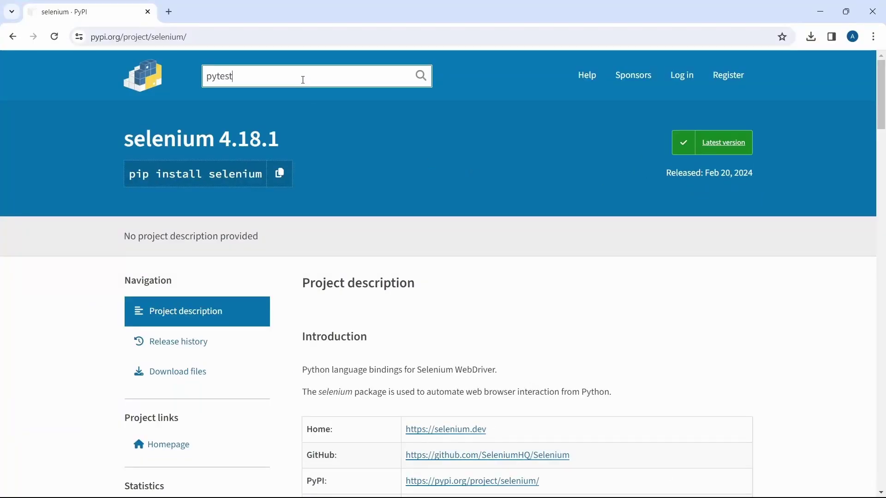
key(Return)
click(378, 293)
click(267, 174)
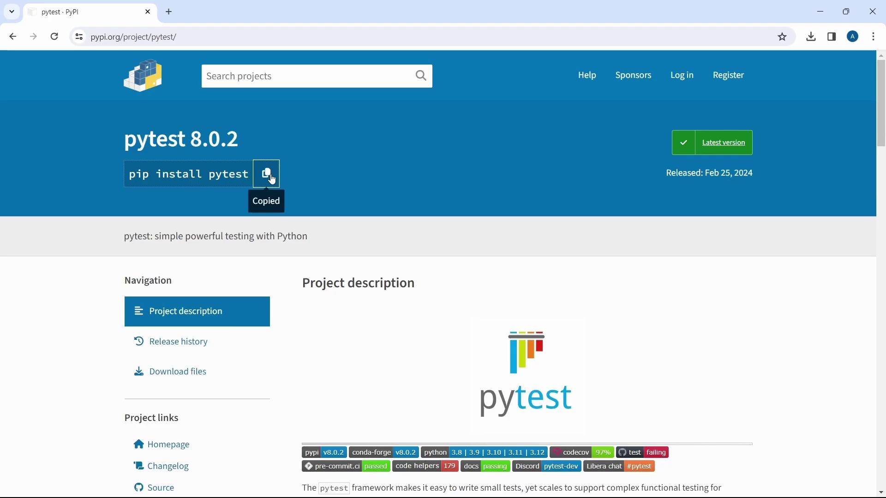
click(826, 6)
key(ctrl+v)
key(Return)
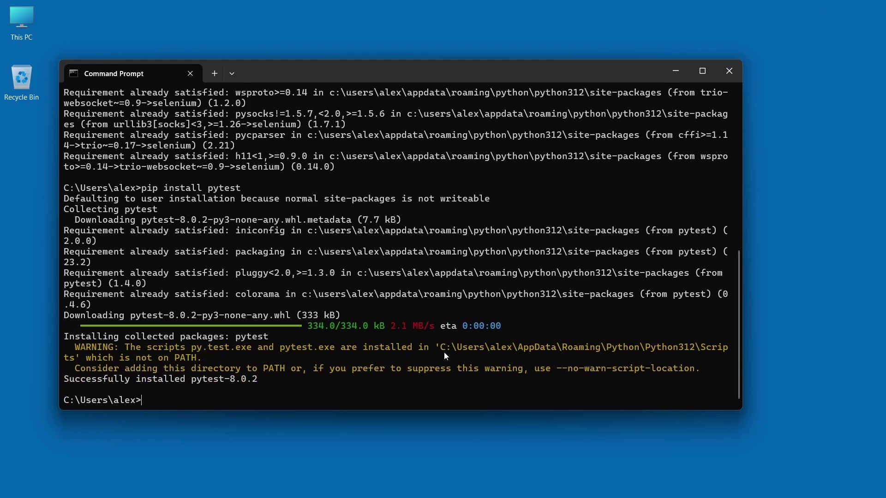
Select the Python312 Scripts path from the warning for PATH, then run pip list.
mouse_move(444, 350)
mouse_down()
mouse_move(118, 367)
mouse_move(76, 360)
mouse_up()
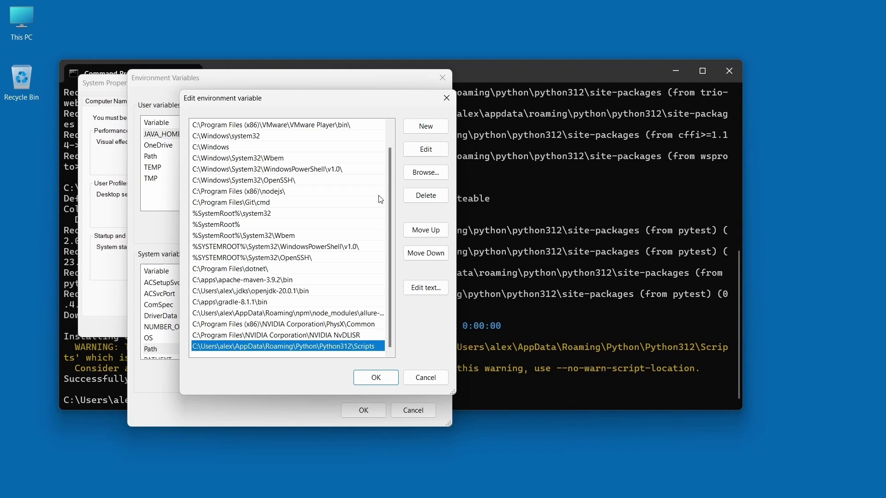
text(l)
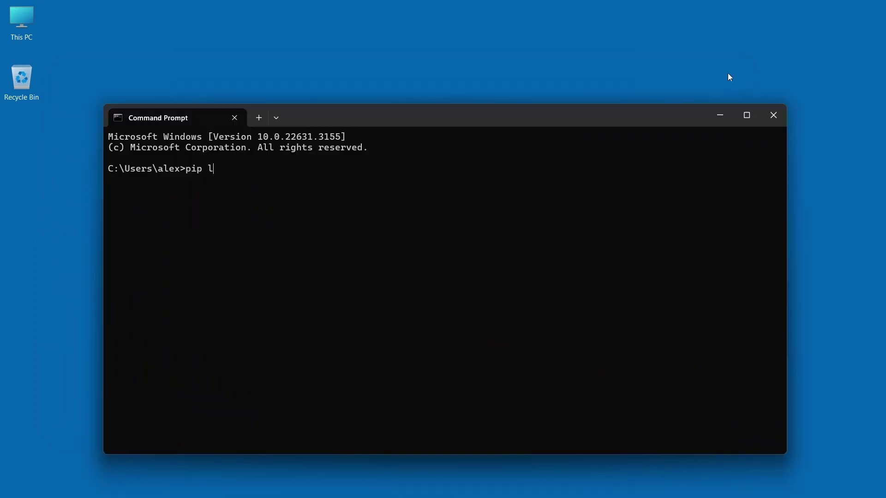
text(ist)
key(Return)
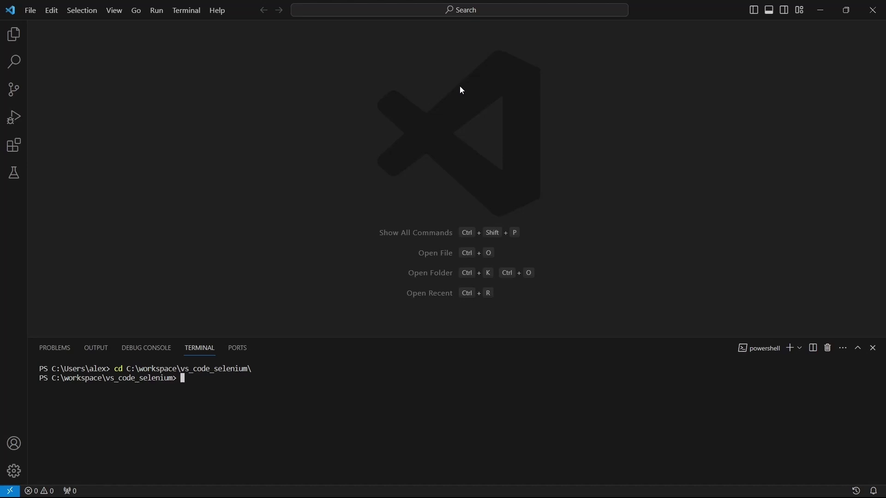
text(mkd)
text(ir p)
text(ython)
Create a python folder via mkdir, move into it, and create a tests folder inside.
key(Return)
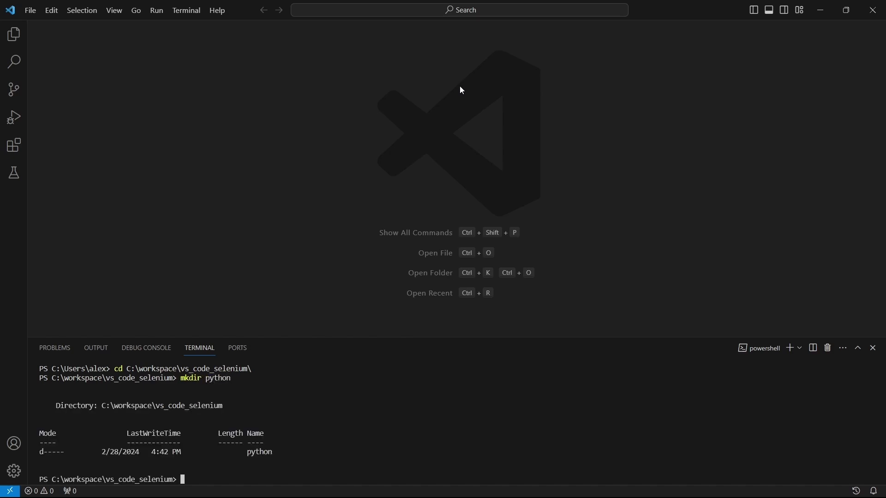
text(cd .\python\)
key(Return)
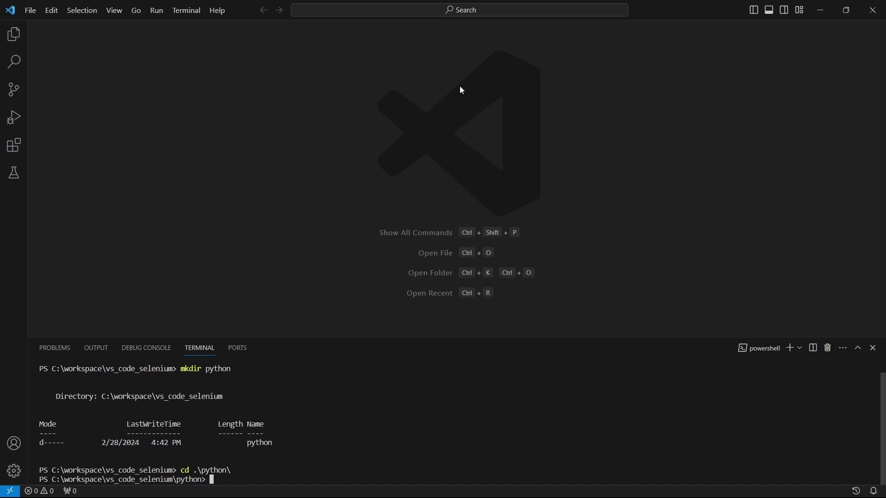
text(mkdir )
text(tests)
key(Return)
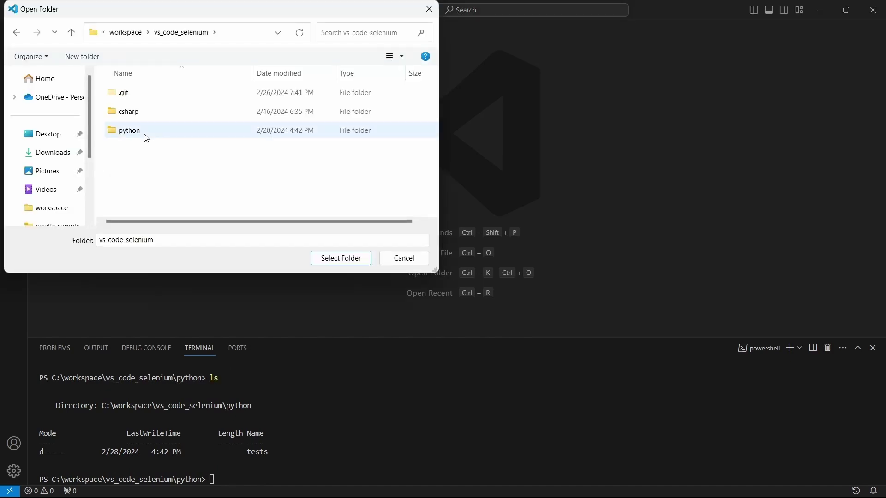
Select the python folder in the Open Folder dialog and open it as the workspace.
click(144, 135)
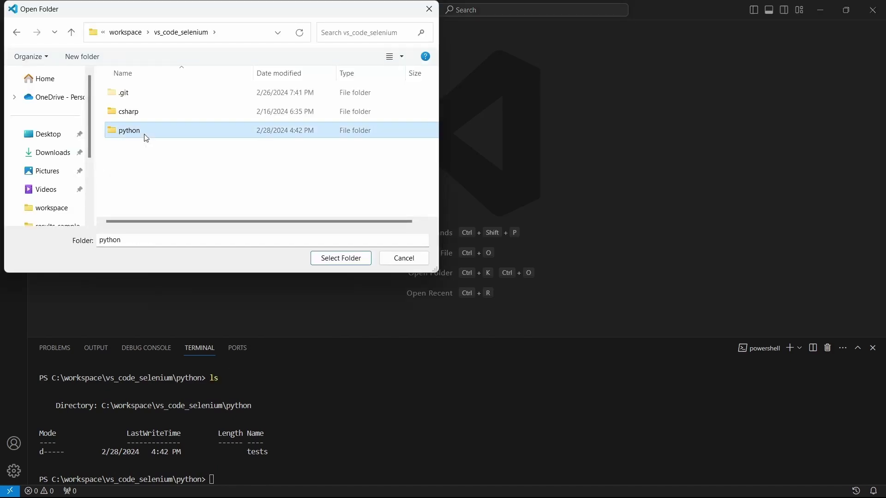
click(332, 258)
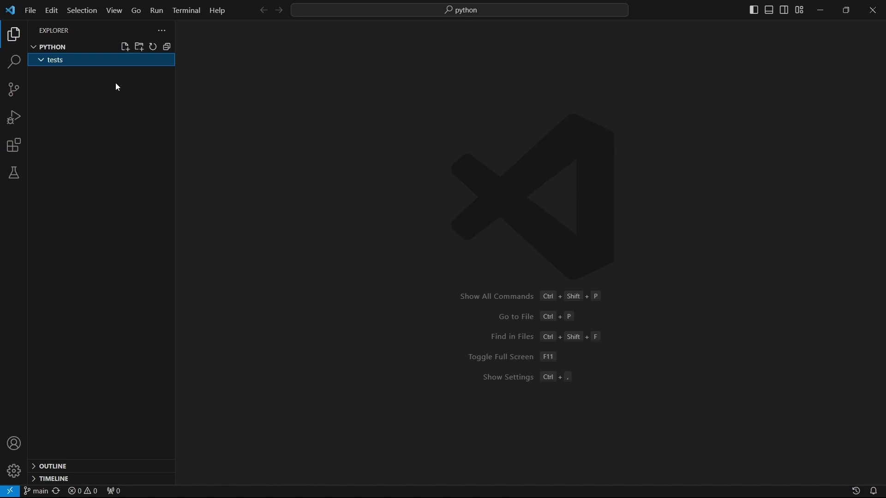
Create a new file __init__.py inside the tests folder.
right_click(81, 63)
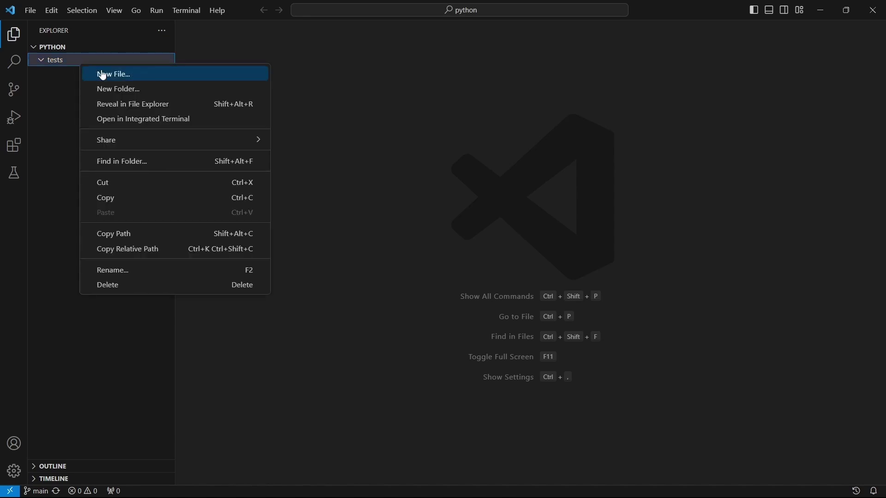
click(112, 74)
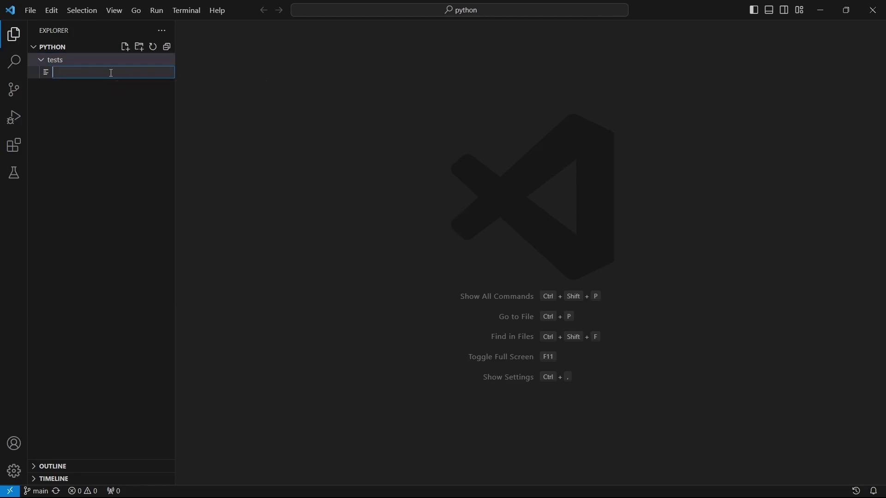
text(__init__)
text(.py)
key(Return)
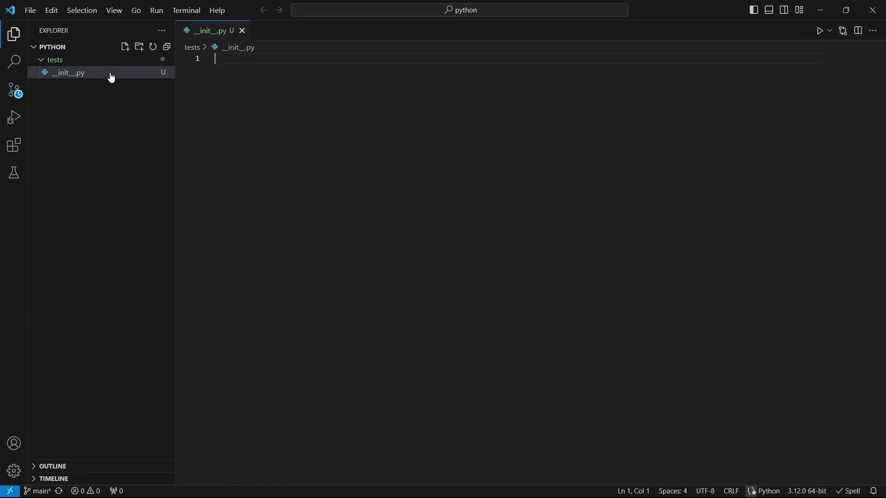
Create test_selenium.py in tests and paste the selenium webdriver and pytest imports.
right_click(97, 61)
click(111, 72)
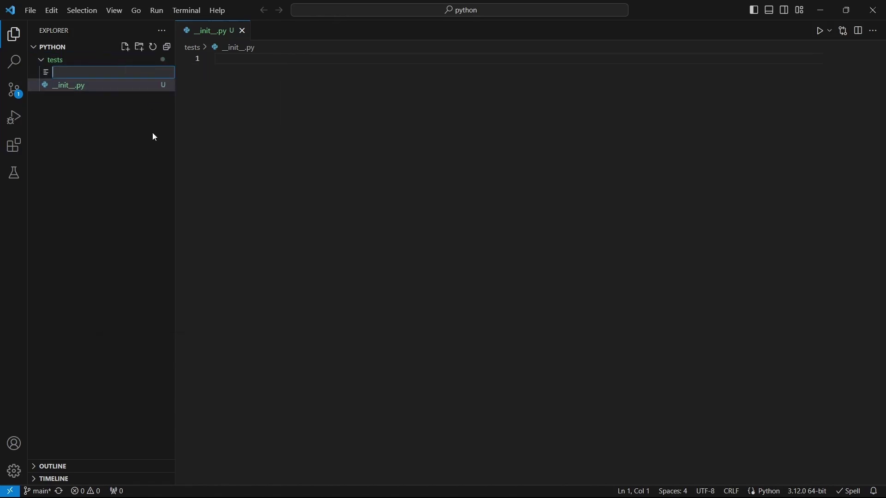
text(test)
text(_selenium.py)
key(Return)
key(ctrl+v)
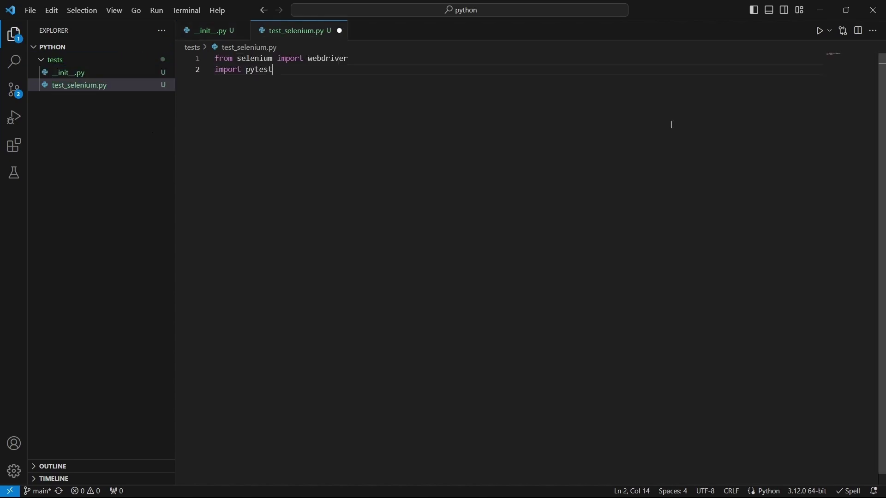
key(Return)
key(Return)
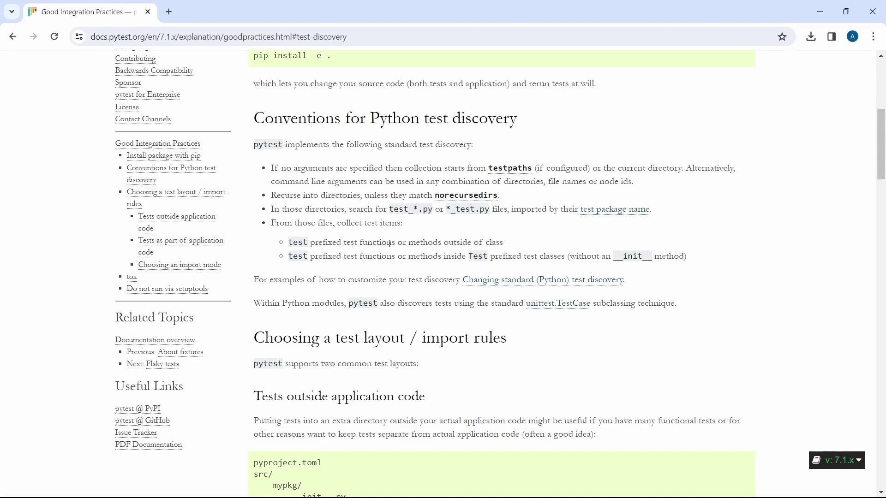
Write the test_selenium body with webdriver.Chrome, get selenium.dev, assert title Selenium, quit, and save.
key(alt+Tab)
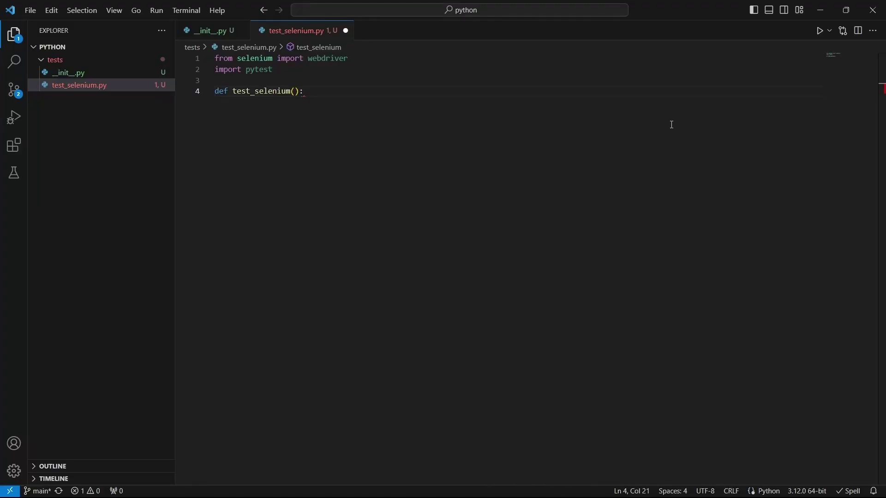
key(Left)
key(Home)
key(shift+Right)
key(shift+Right)
key(shift+Right)
key(shift+Right)
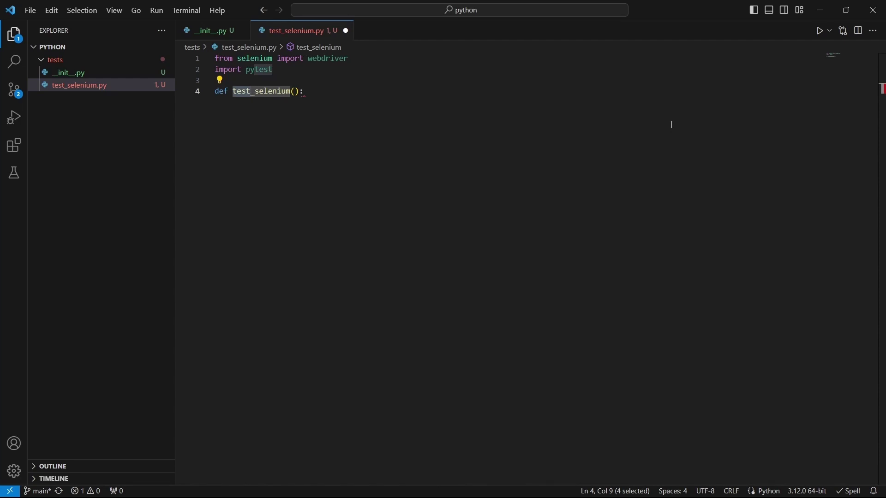
key(End)
key(Return)
text(driver = webdriver.Chrome())
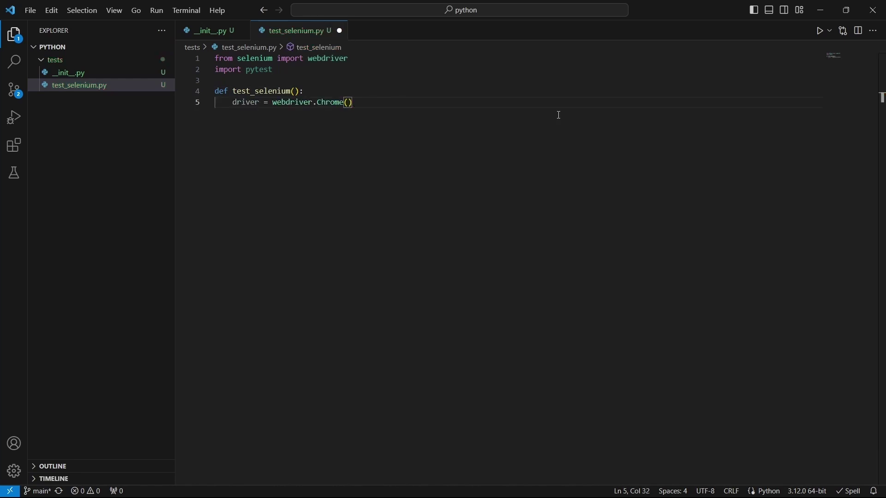
key(Return)
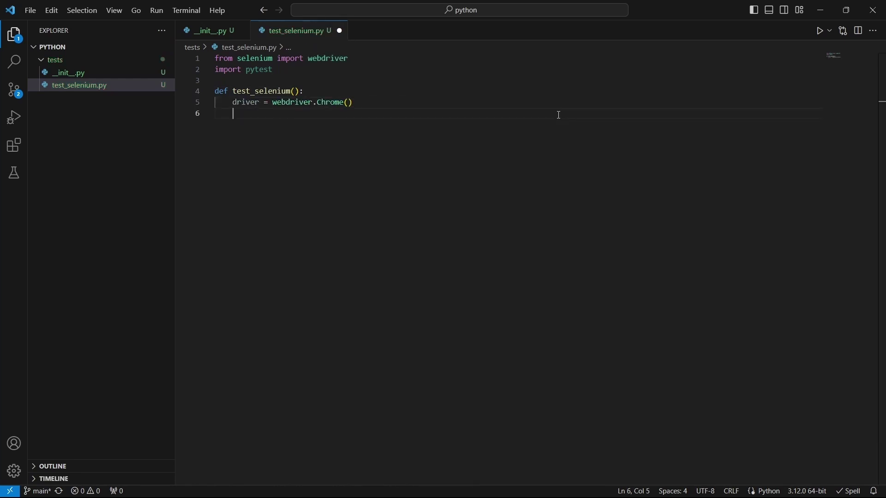
text(driver.get("https://www.selenium.dev/"))
key(Return)
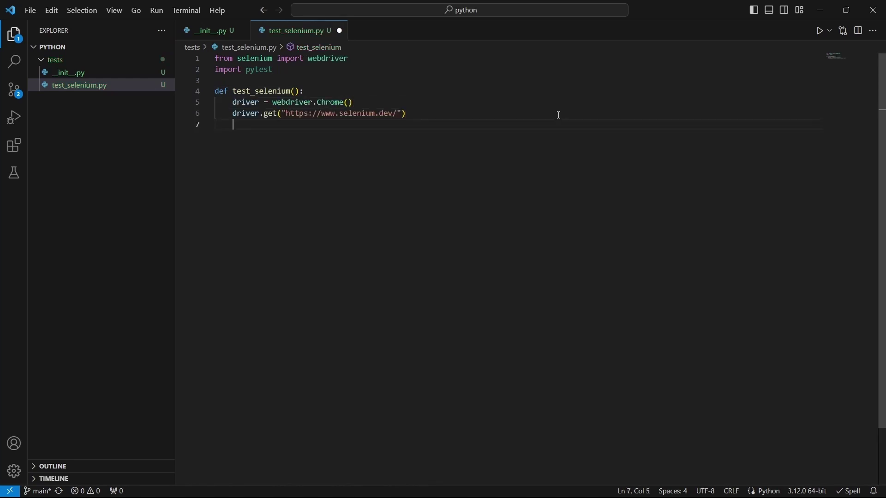
text(assert driver.title == "Selenium")
key(Return)
text(driver.quit())
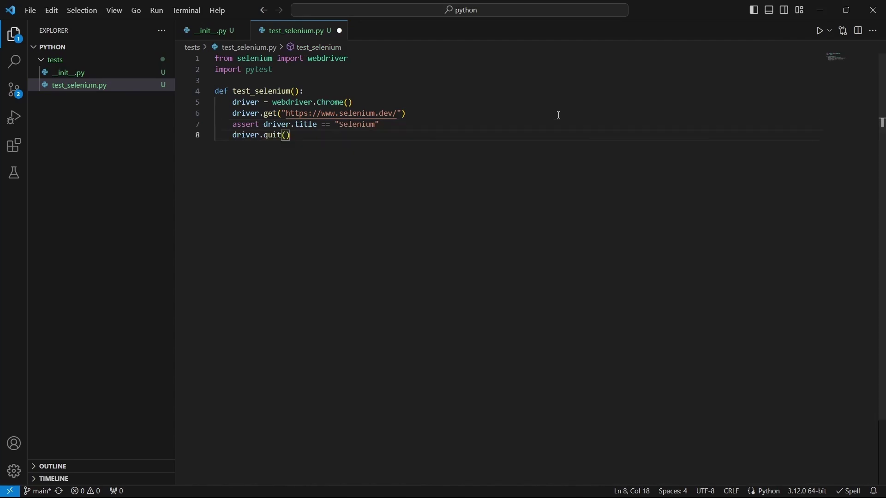
key(ctrl+s)
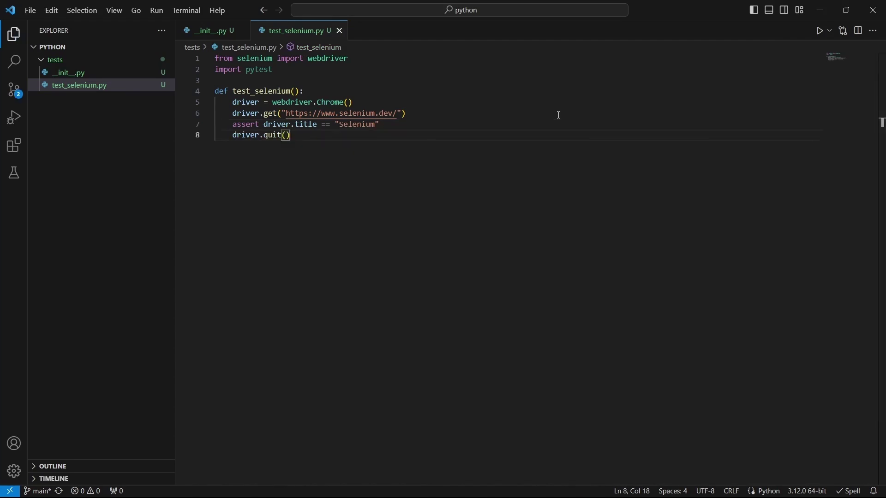
key(Up)
key(Up)
key(Up)
key(Up)
key(Up)
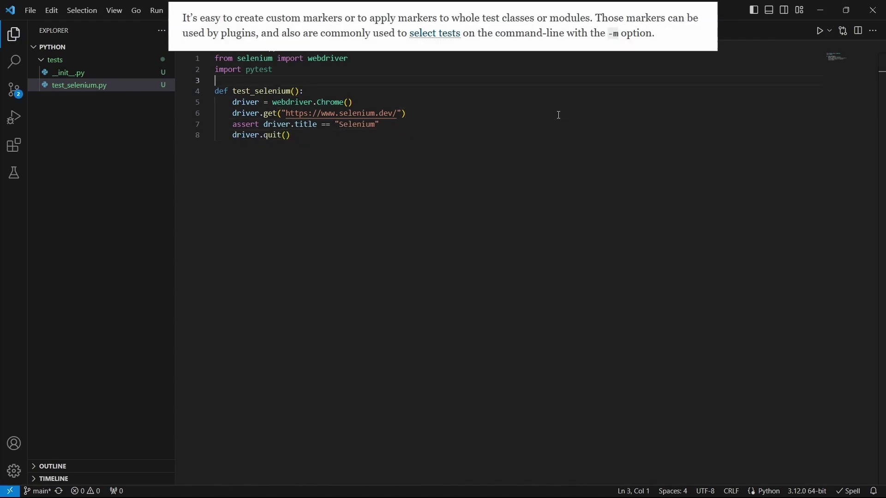
key(Return)
text(@pytest.mark.selenium)
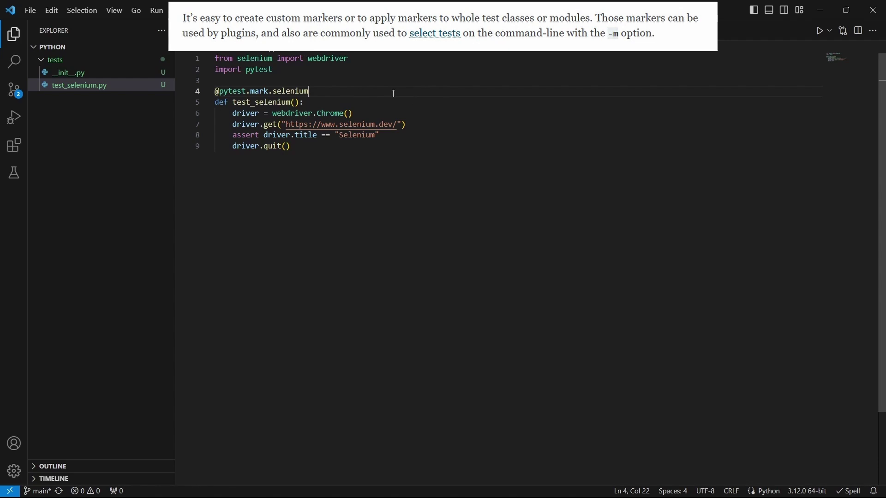
Run pytest -m selenium in a new terminal, passing one test with an unknown-mark warning.
key(alt+t)
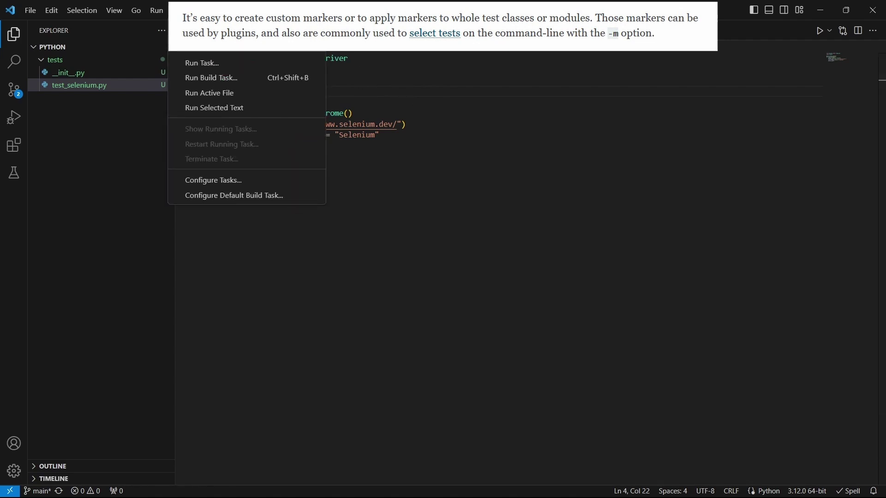
key(Return)
text(p)
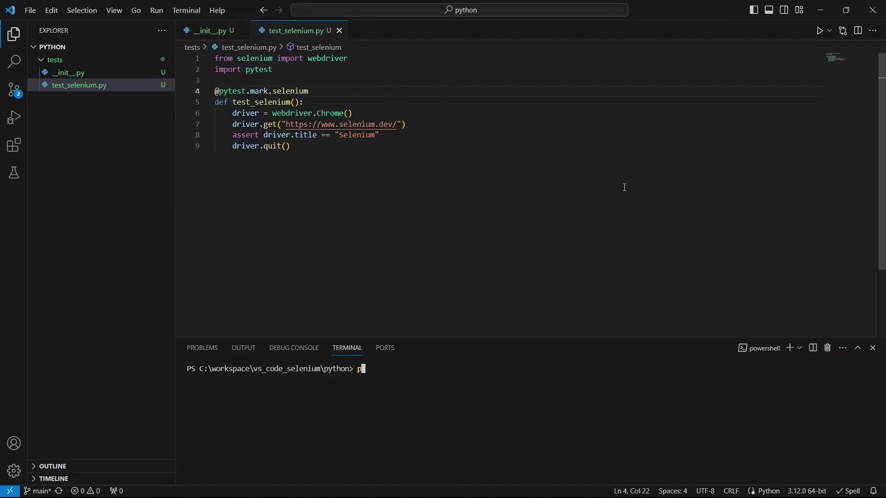
text(ytest -m )
text(selenium)
key(Return)
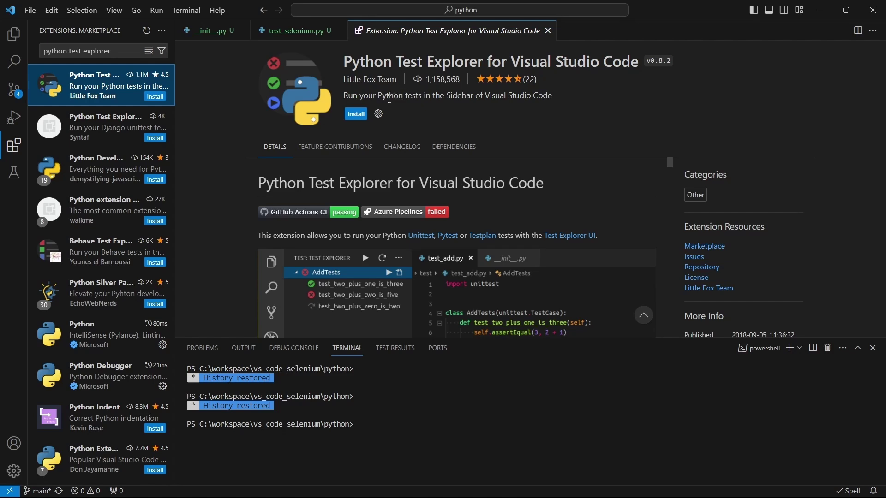
Install the Python Test Explorer extension and close its details page.
click(357, 117)
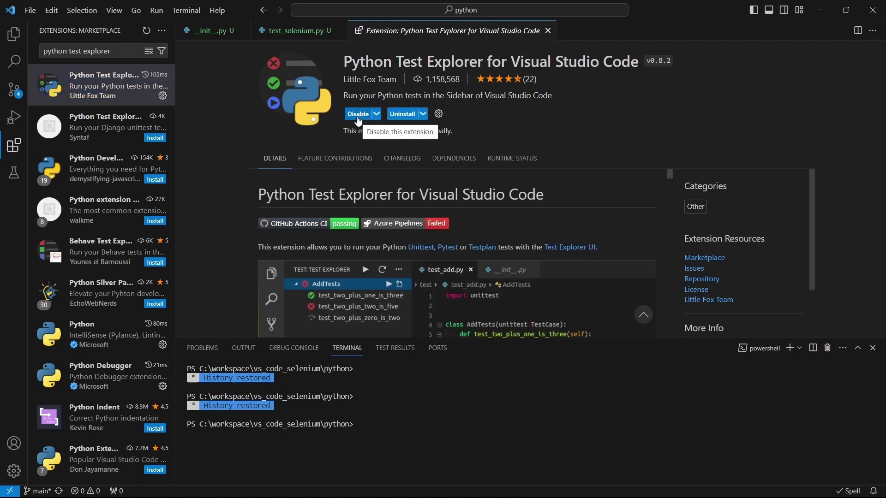
middle_click(408, 31)
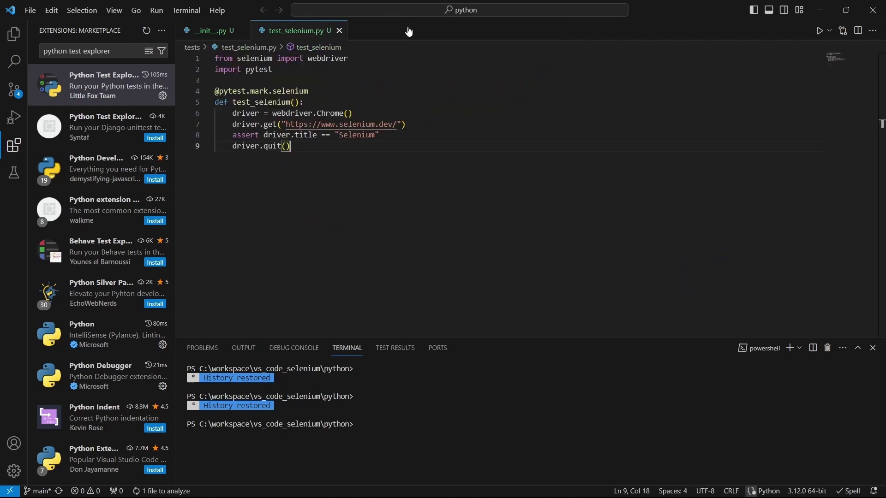
From the Testing view, configure Python tests with pytest as the framework.
click(14, 172)
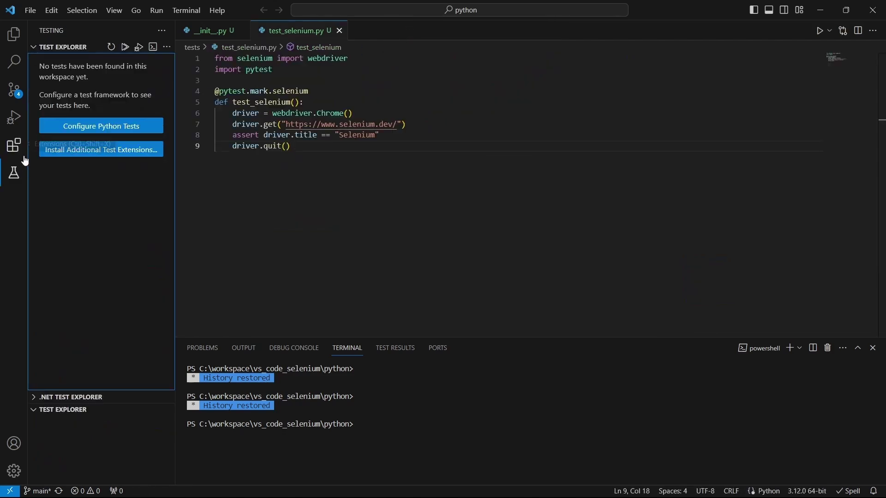
click(103, 127)
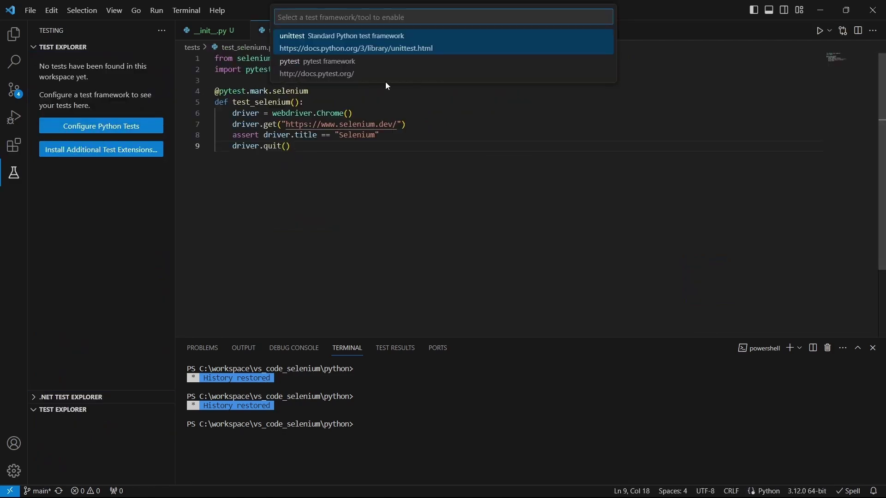
click(362, 71)
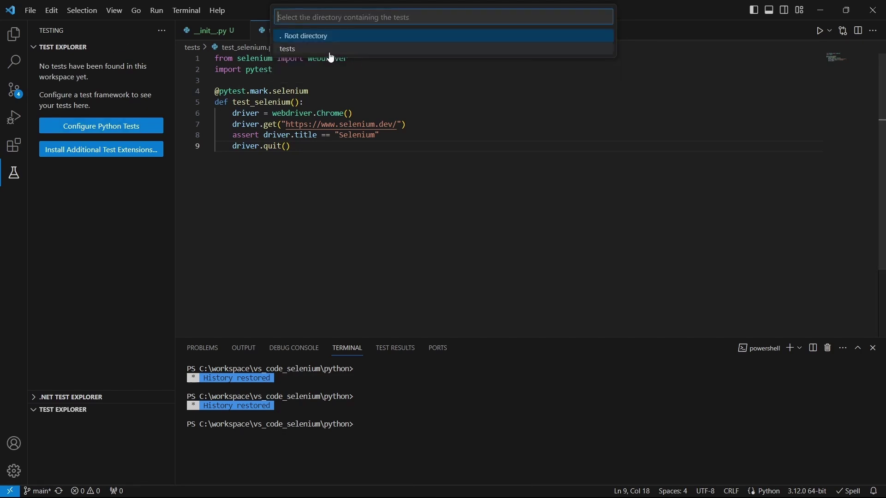